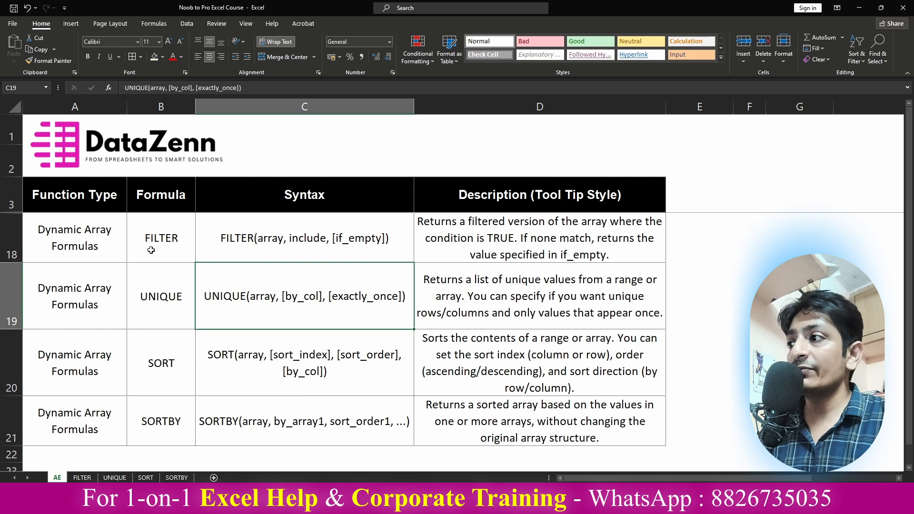
click(152, 248)
click(170, 411)
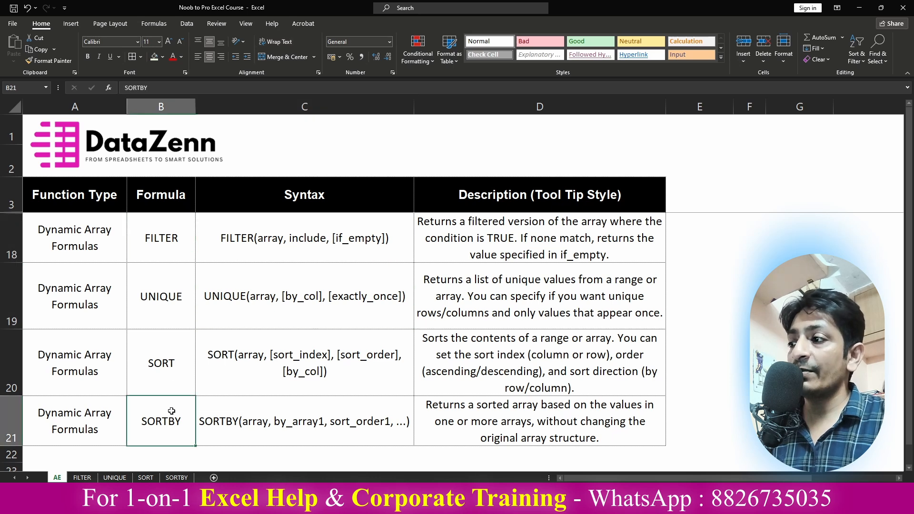
click(172, 252)
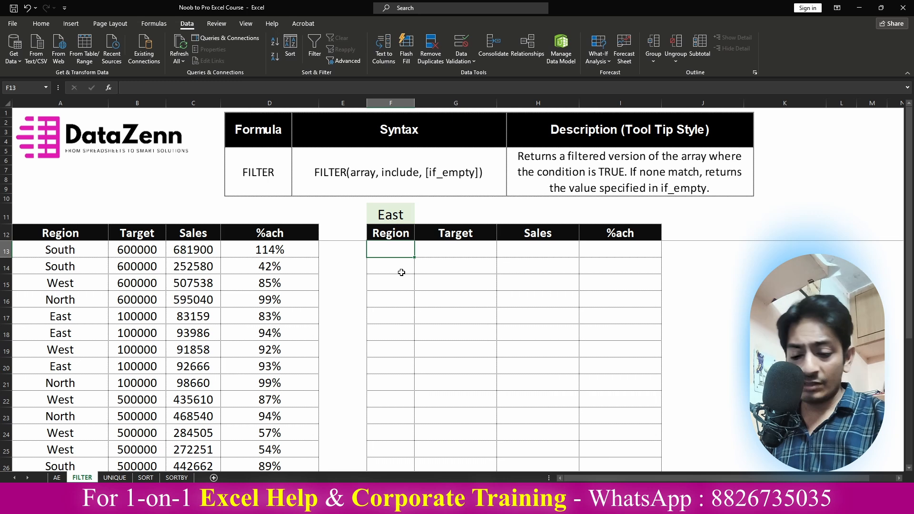
Start a FILTER formula in F13 of the FILTER sheet with the absolute range $A$13:$D$32 as its array.
text(=fi)
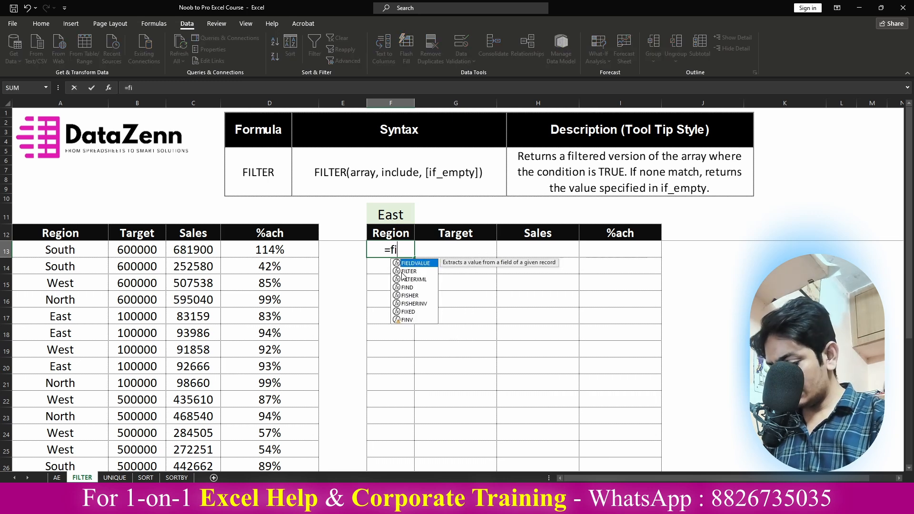
text(lter)
key(Tab)
key(Left)
key(Left)
key(Left)
key(Left)
key(Left)
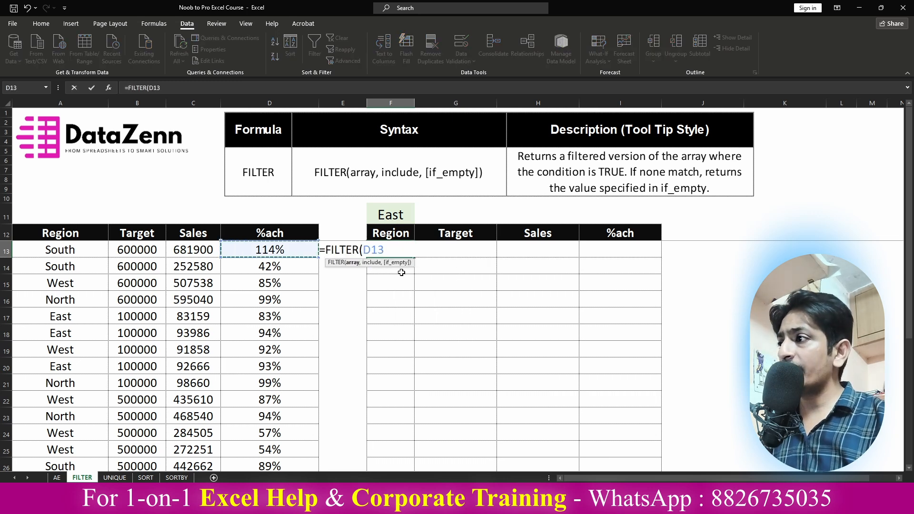
key(shift+Right)
key(shift+Right)
key(shift+Right)
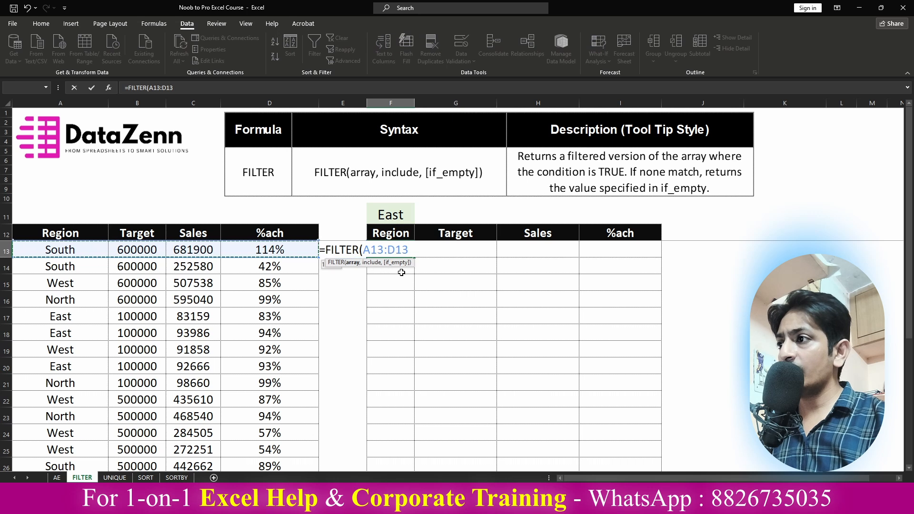
key(ctrl+shift+Down)
key(F4)
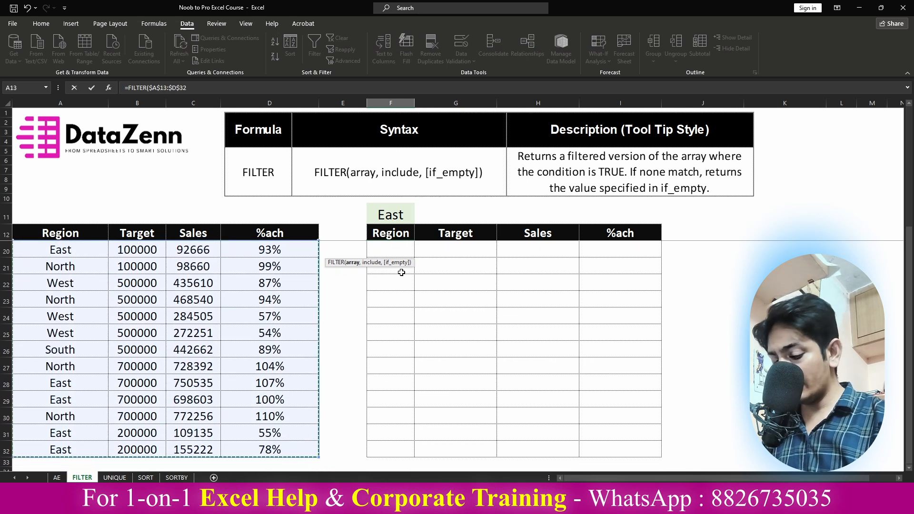
text(,)
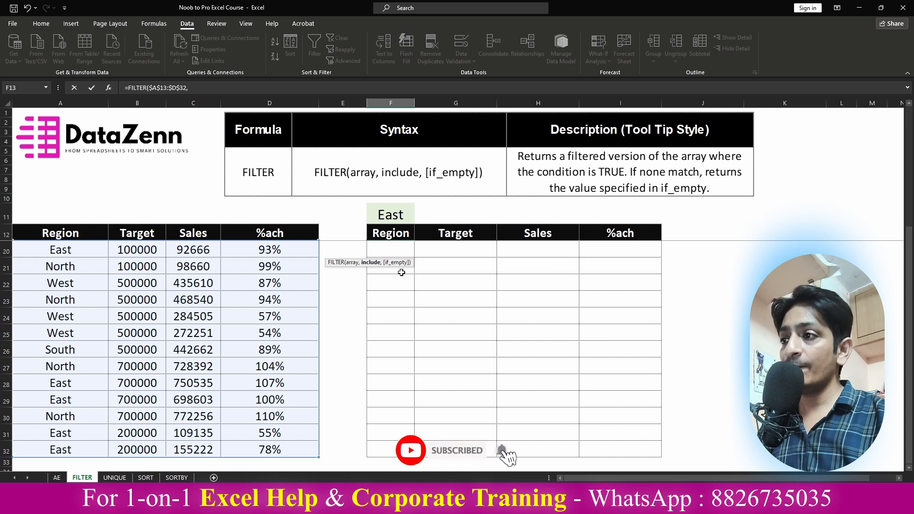
Set the FILTER formula's include condition to $A$13:$A$32=$F$11, using absolute references for the Region column and the criterion cell.
scroll(402, 274, up, 3)
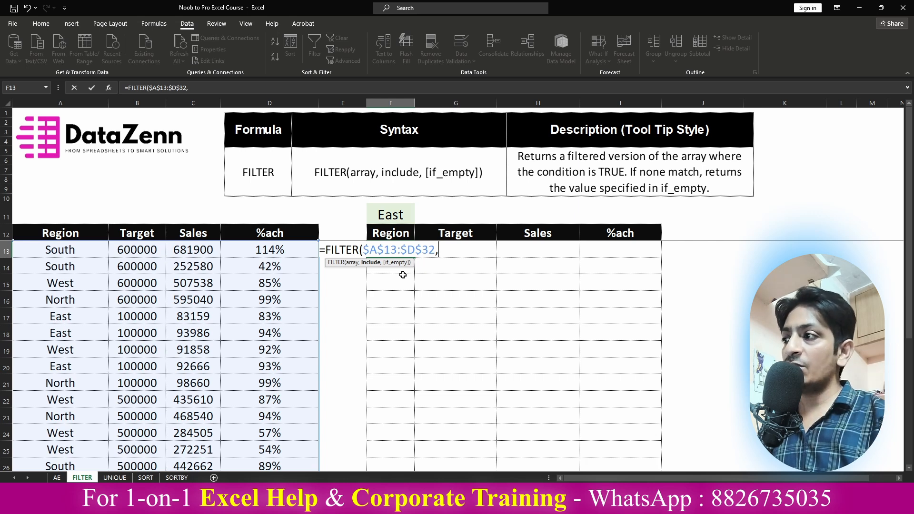
click(95, 244)
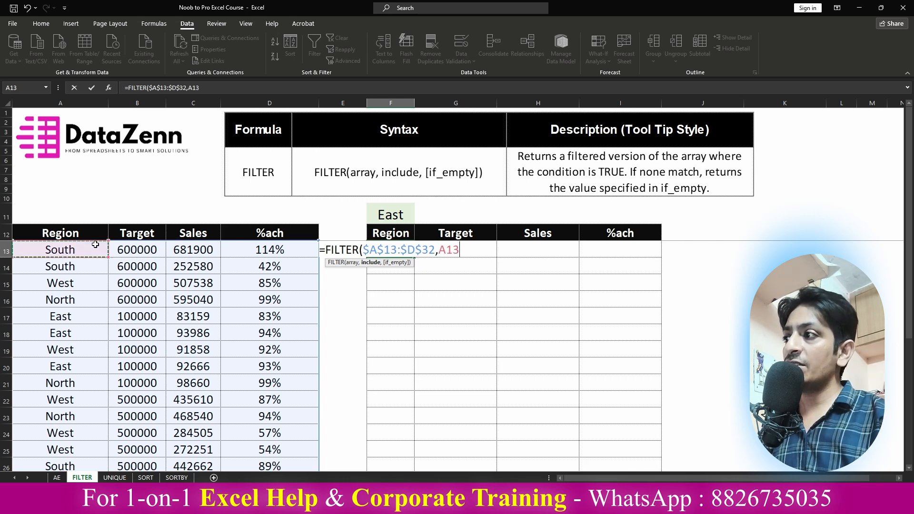
key(ctrl+shift+Down)
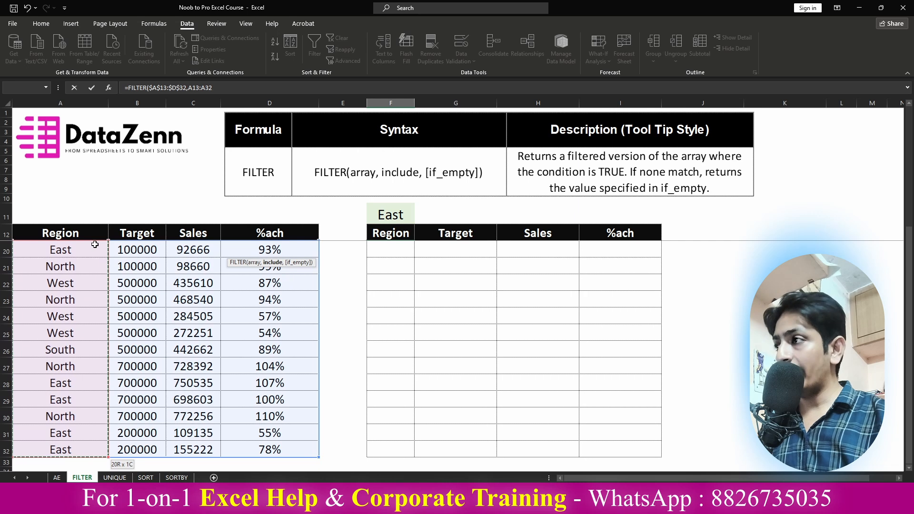
key(F4)
text(=)
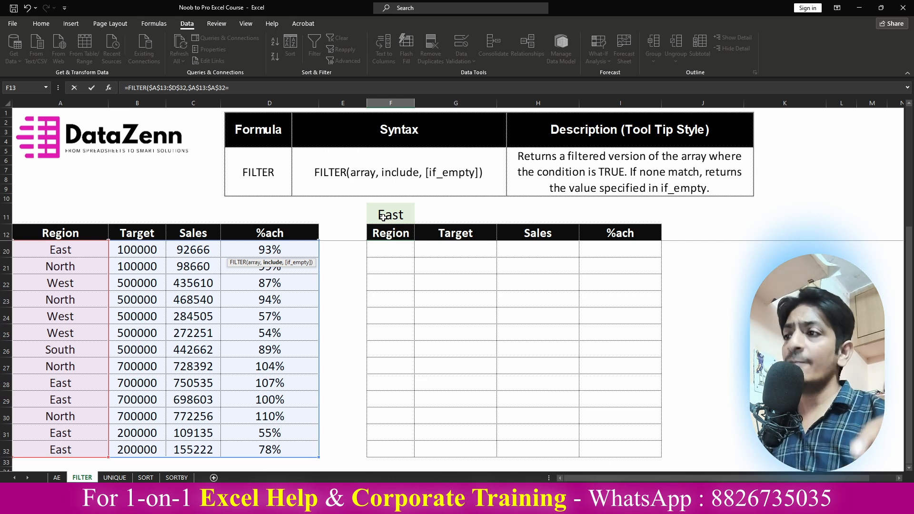
drag(383, 217, 388, 233)
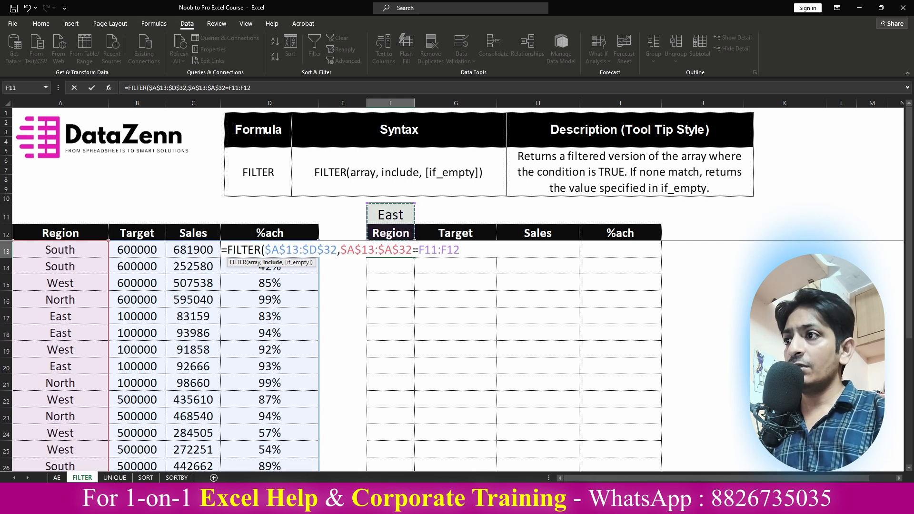
click(426, 218)
click(385, 211)
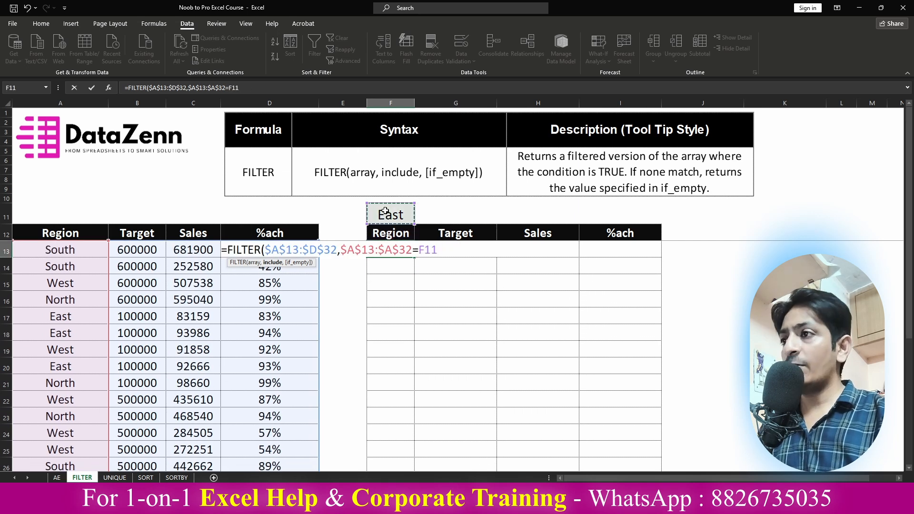
key(F4)
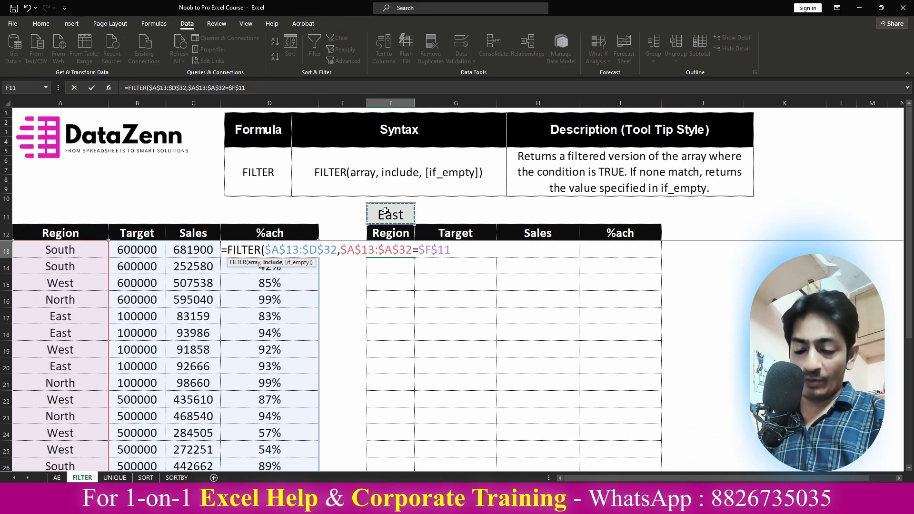
Give the FILTER formula "No Data" as its if_empty value and enter it.
text(,"No)
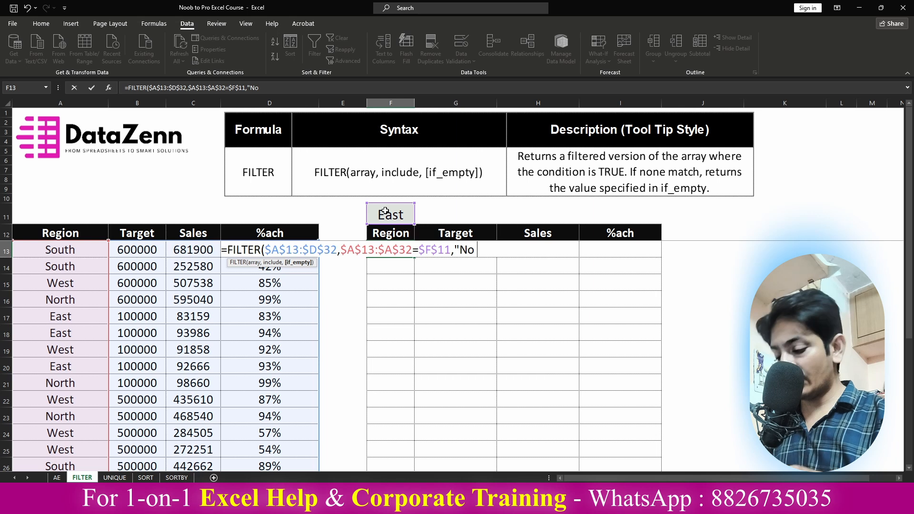
text( Data")
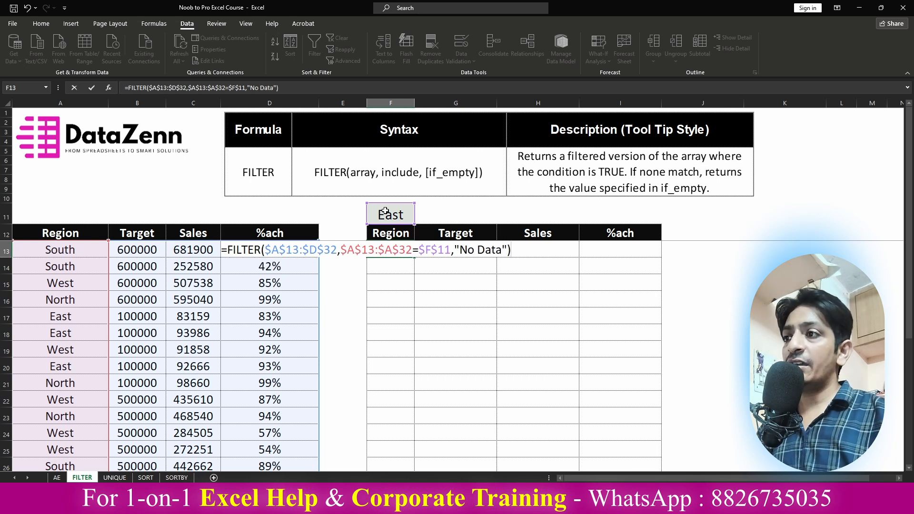
key(Return)
Test the filter by switching the region in F11 to South, West, North and South again, and highlight the returned South rows.
click(385, 211)
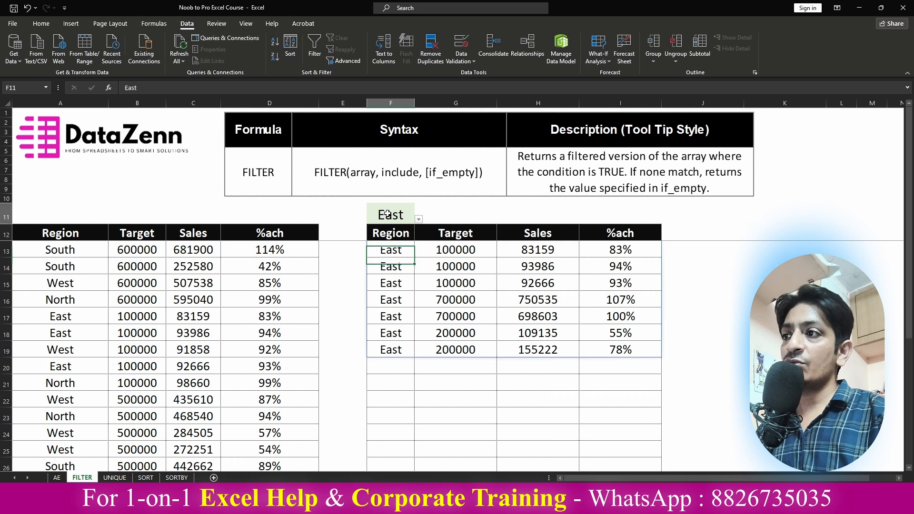
click(418, 219)
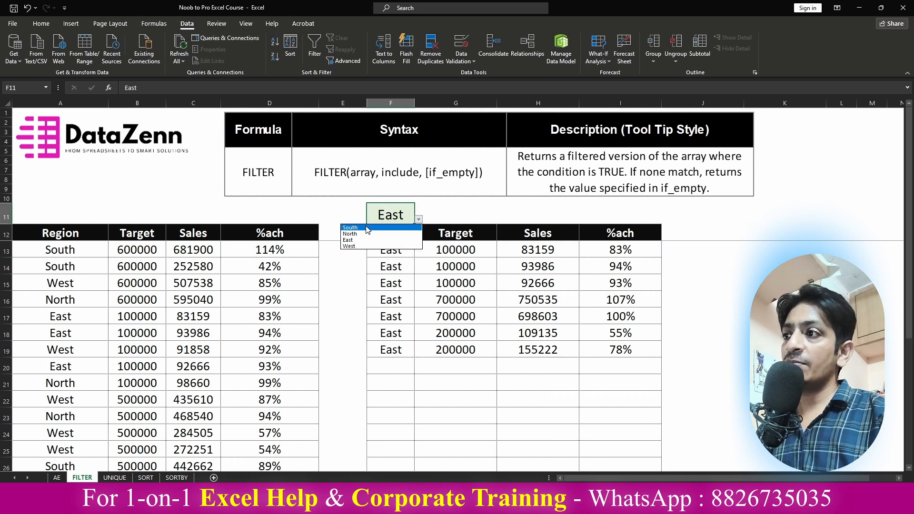
click(366, 227)
click(419, 219)
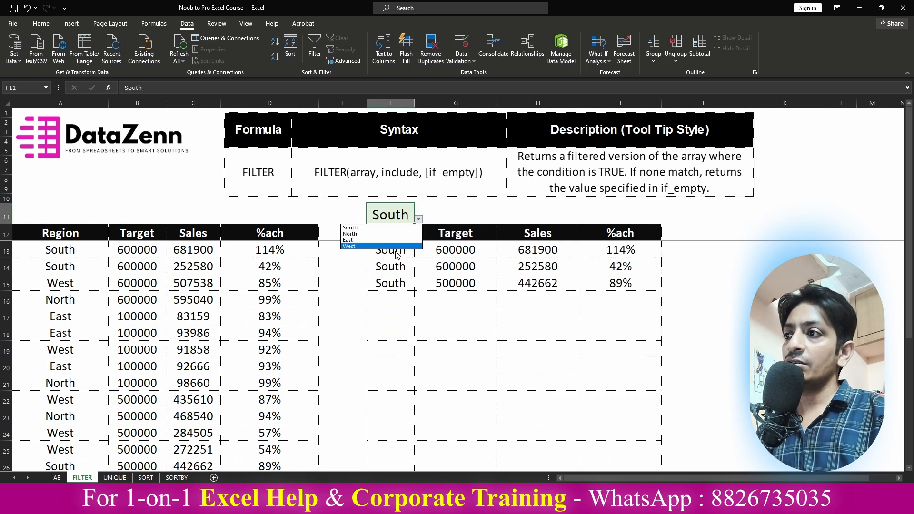
click(395, 246)
click(419, 219)
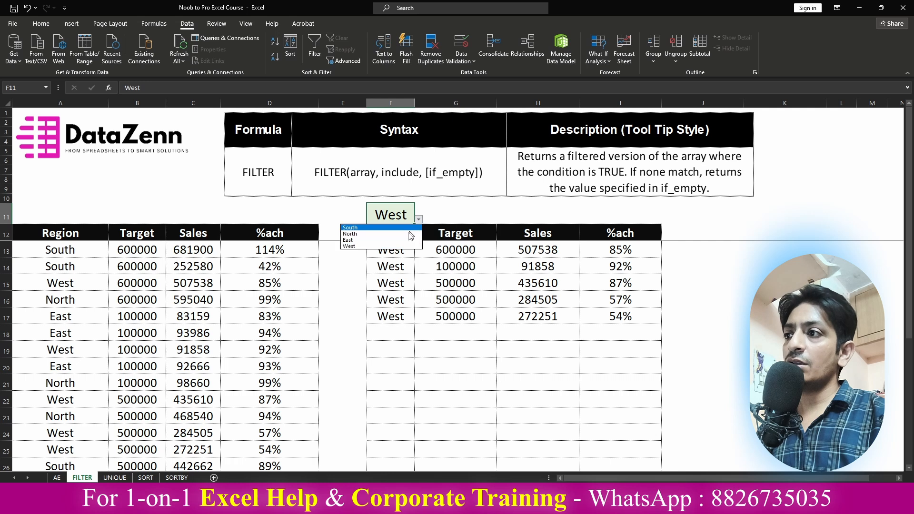
click(391, 234)
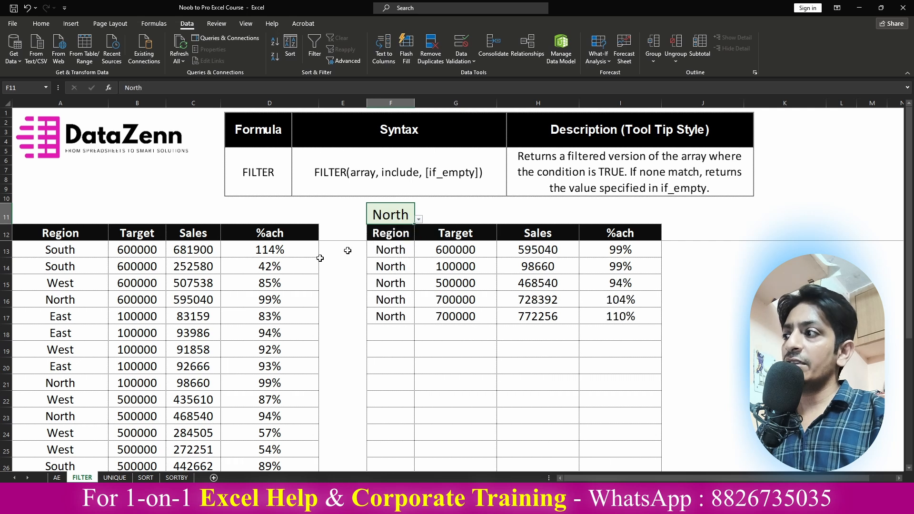
click(419, 220)
click(363, 229)
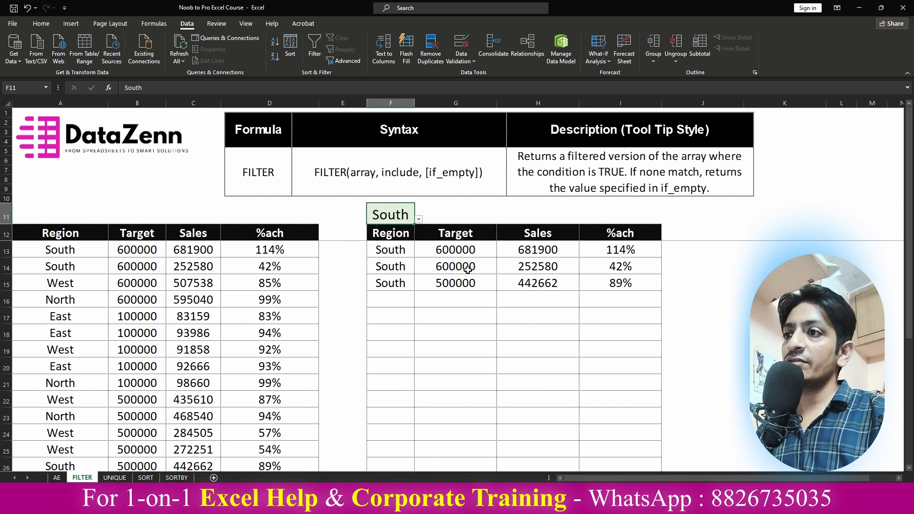
drag(393, 252, 570, 281)
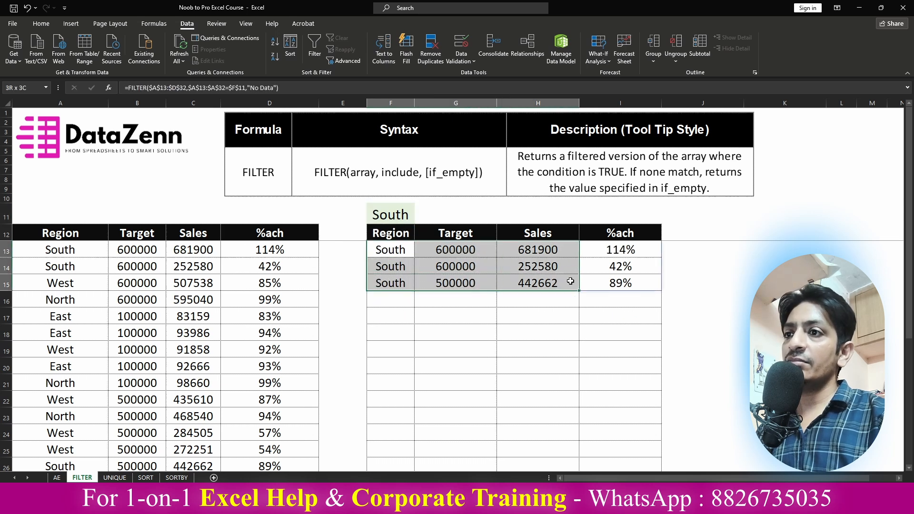
click(713, 282)
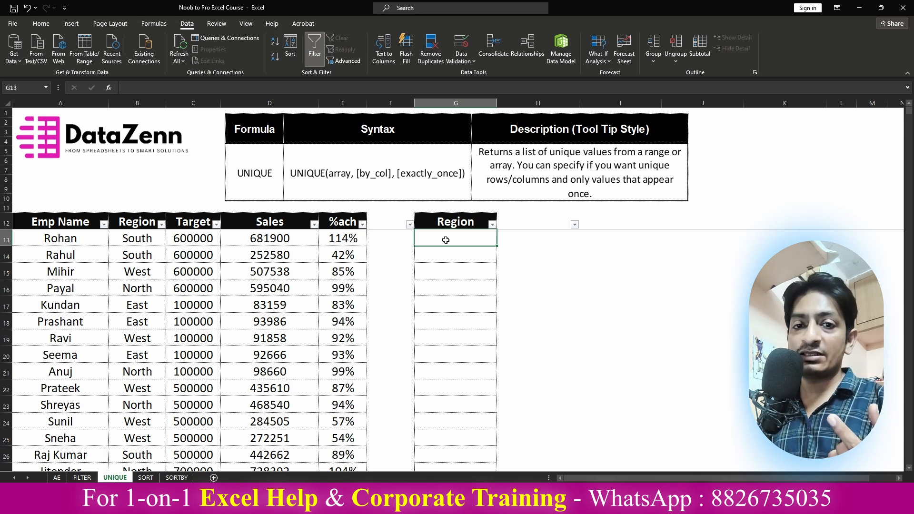
Enter =UNIQUE(B13:B32) in G13 of the UNIQUE sheet to list the distinct regions.
text(=uni)
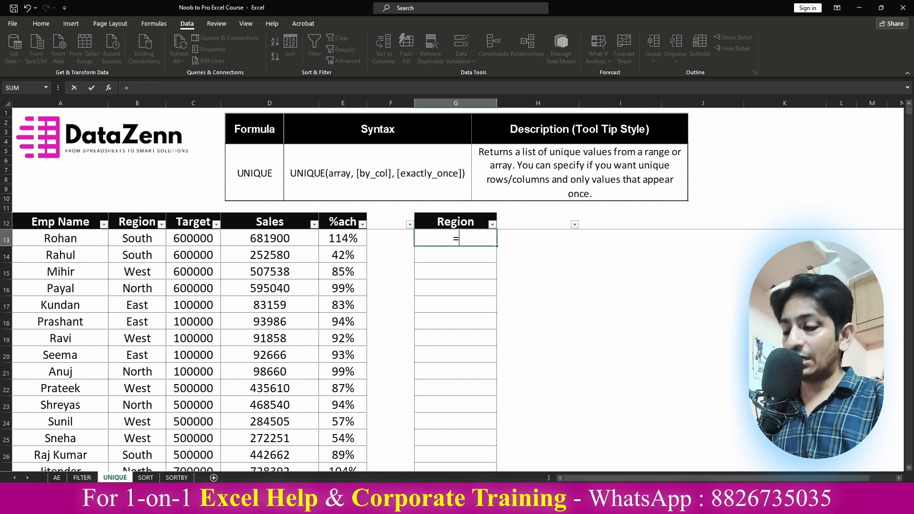
key(Down)
key(Down)
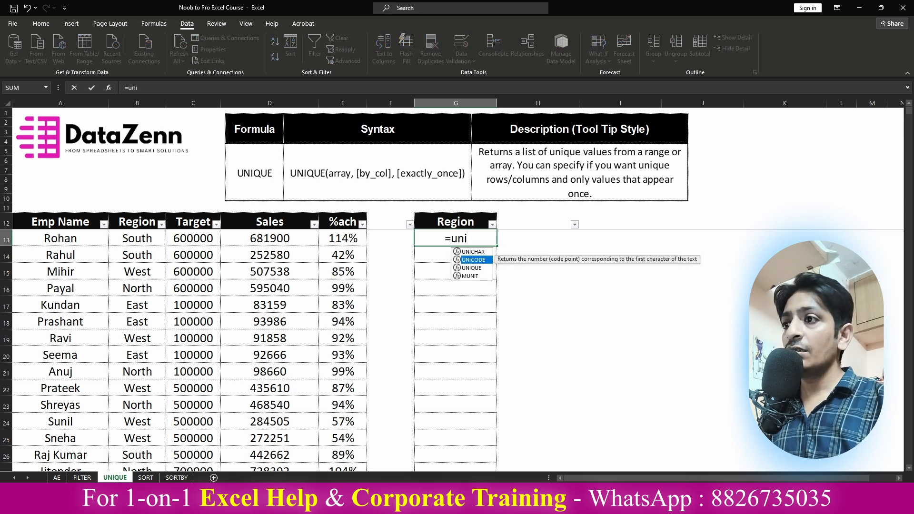
key(Tab)
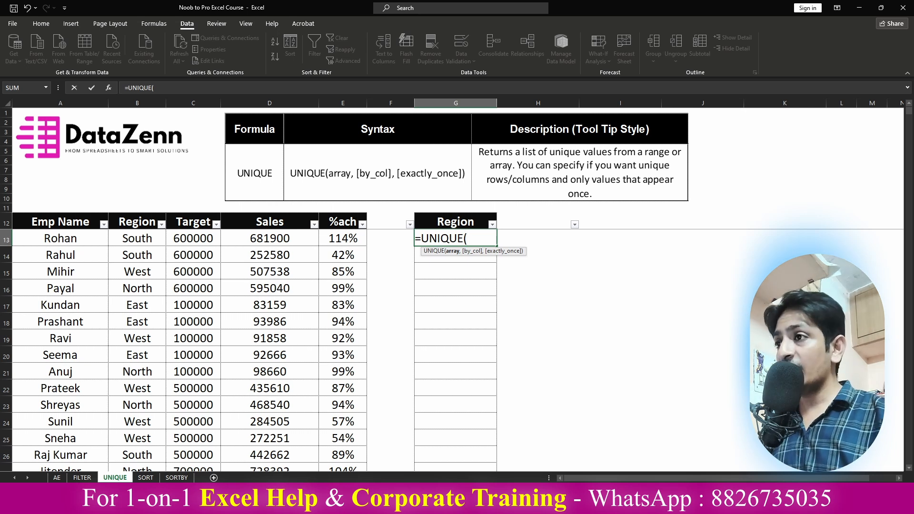
key(Left)
key(Left)
key(Left)
key(Left)
key(Left)
key(Left)
key(Right)
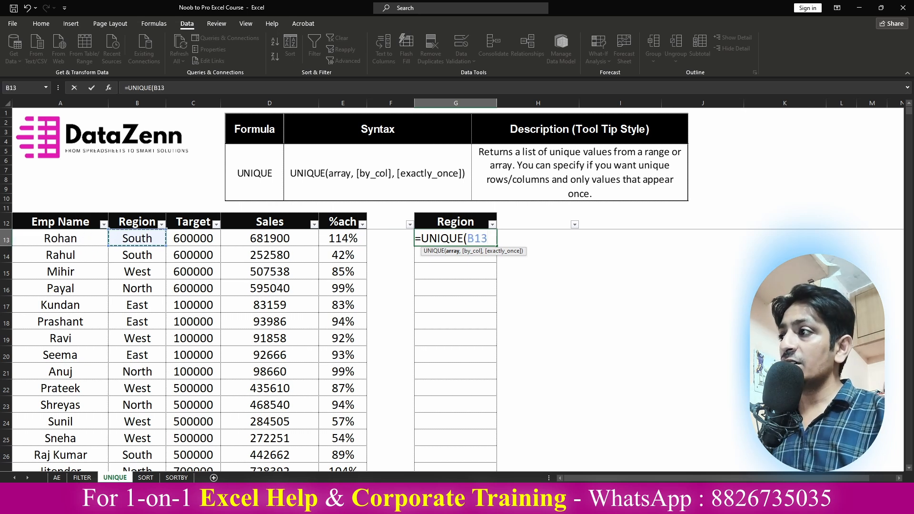
key(ctrl+shift+Down)
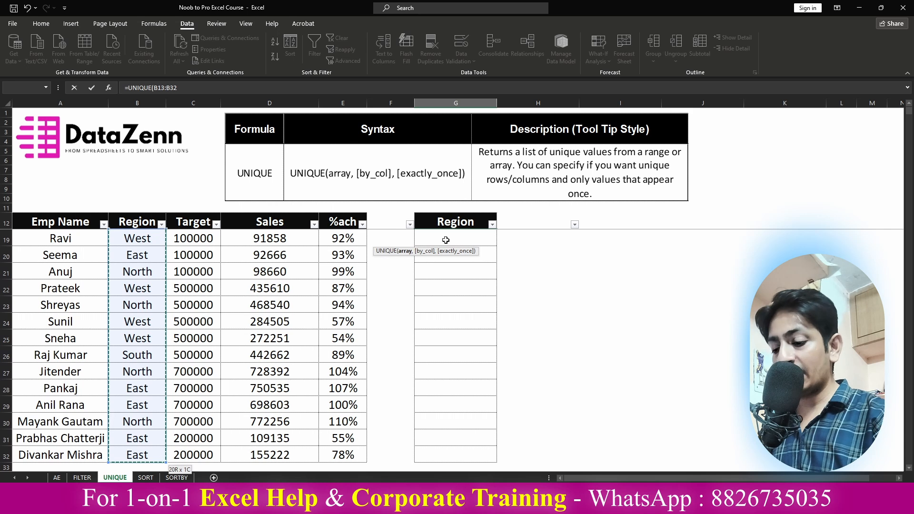
text())
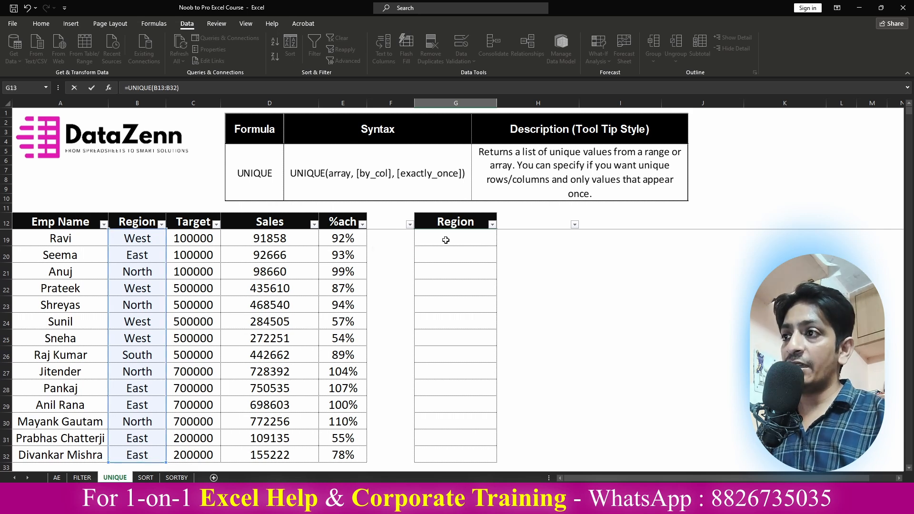
key(ctrl+Return)
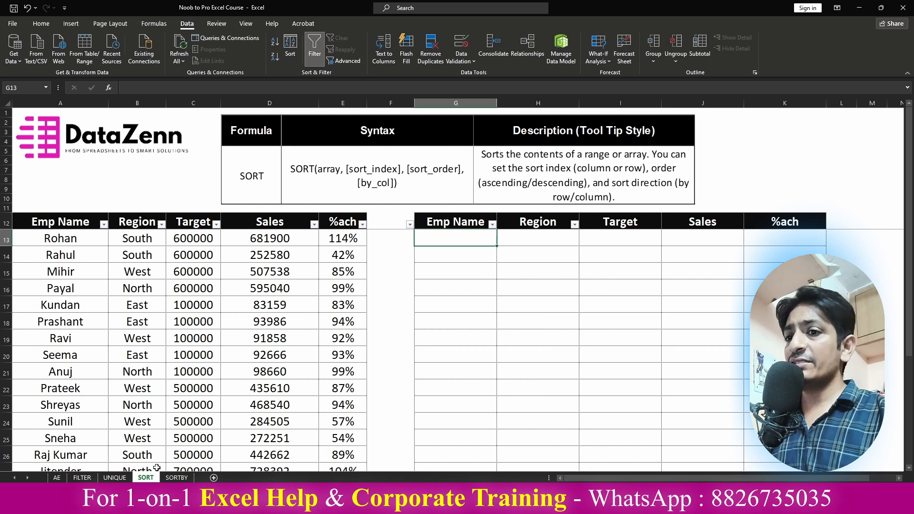
Start a SORT formula in G13 of the SORT sheet with the absolute range $A$13:$E$32 as its array.
text(=)
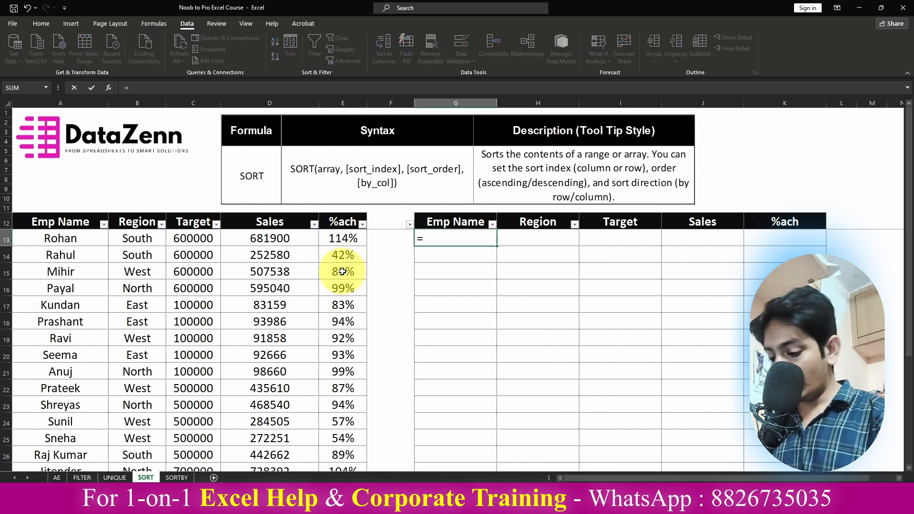
text(sor)
key(Tab)
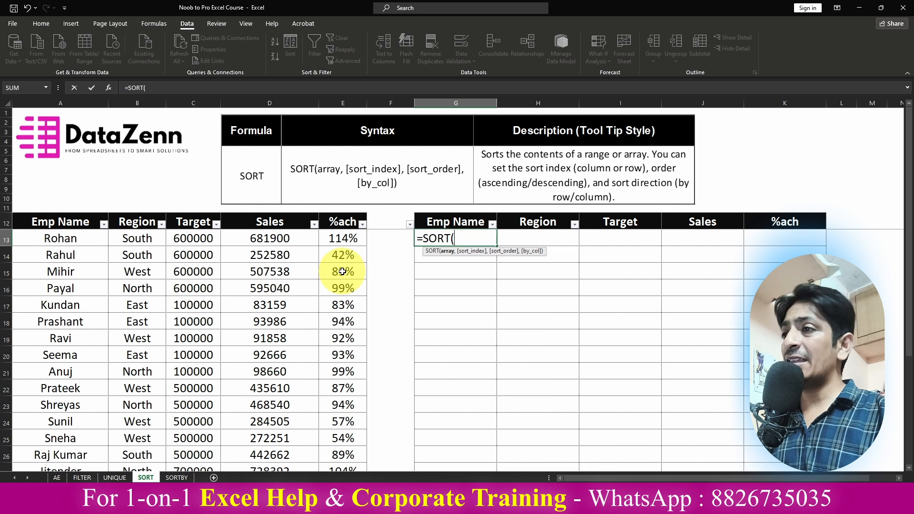
click(39, 253)
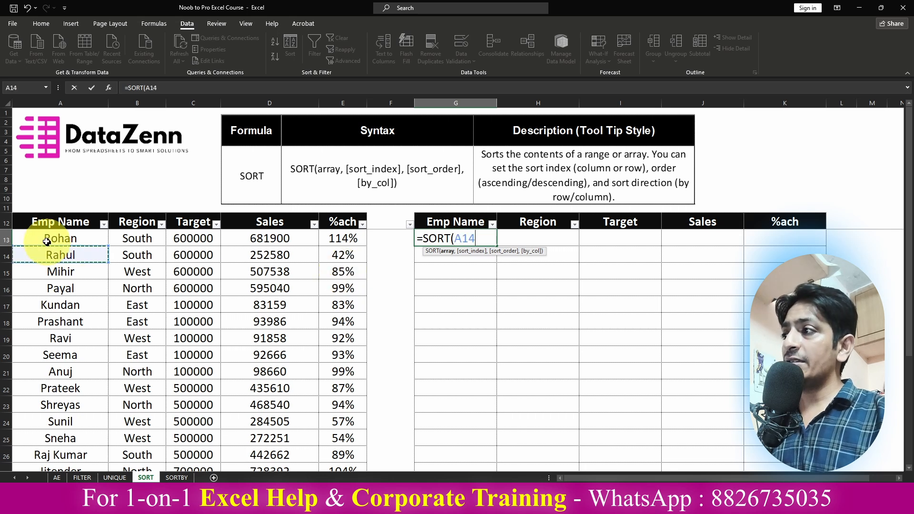
click(44, 238)
key(ctrl+shift+Right)
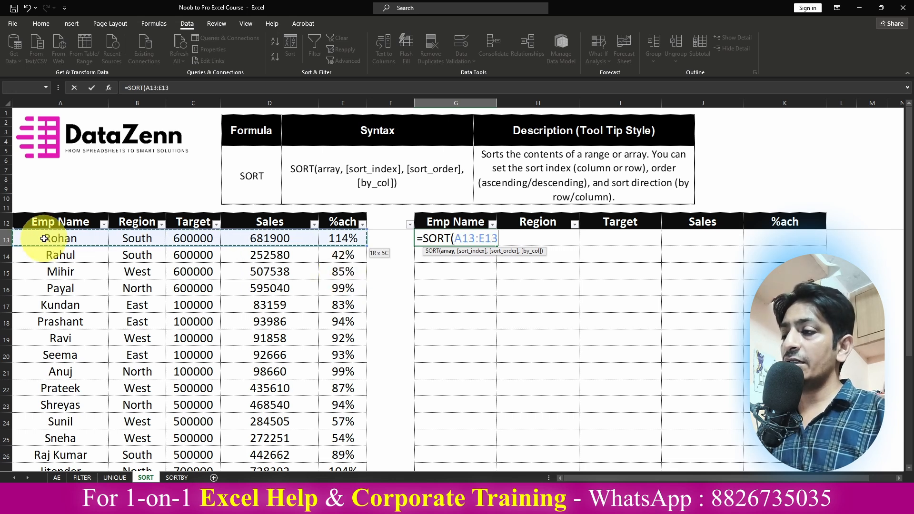
key(ctrl+shift+Down)
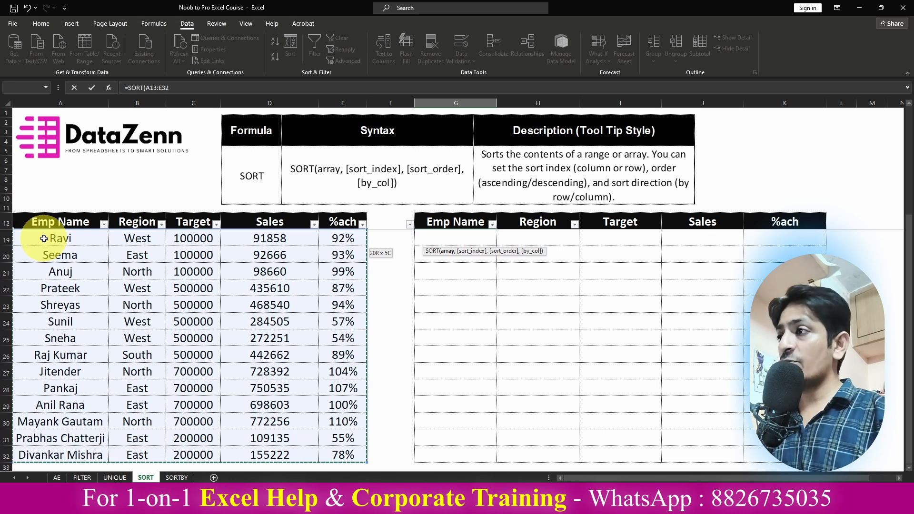
key(F4)
text(,)
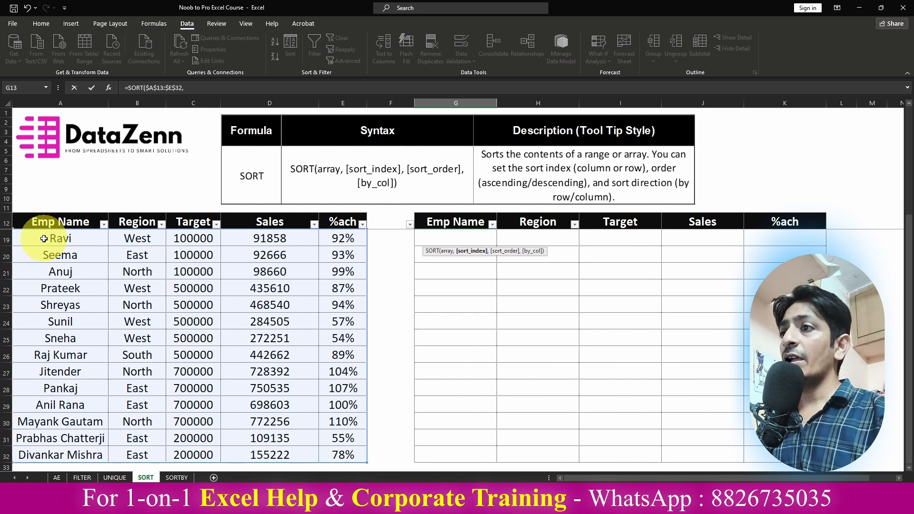
Complete the SORT formula with sort index 5, descending order -1 and FALSE for sorting by row, enter it and review the sorted list.
scroll(471, 319, up, 2)
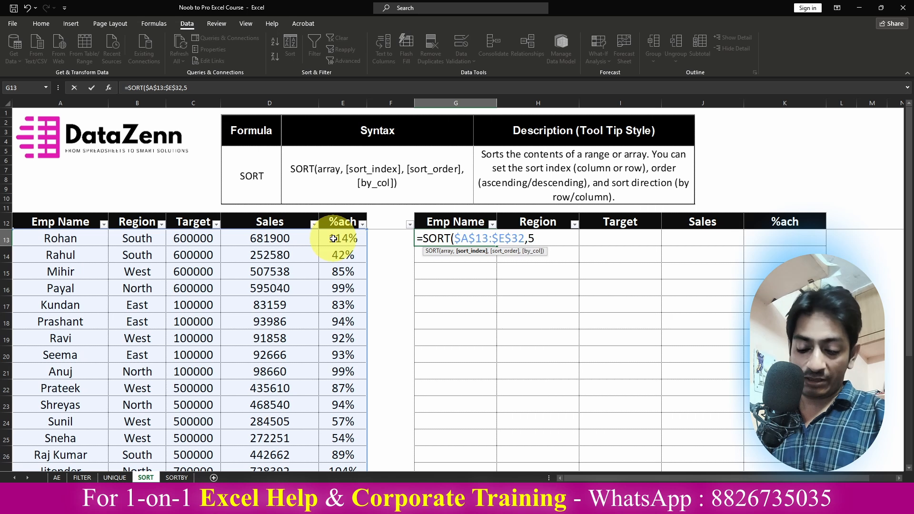
text(,)
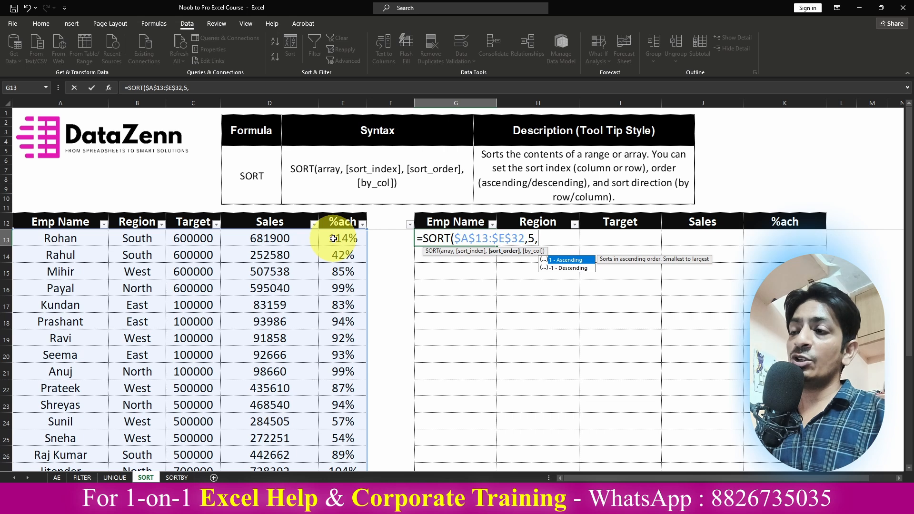
text(-1)
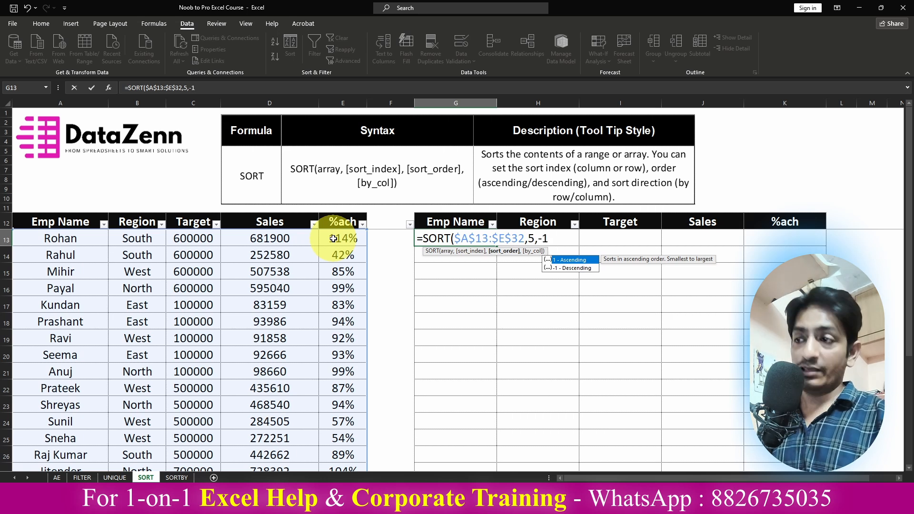
text(,)
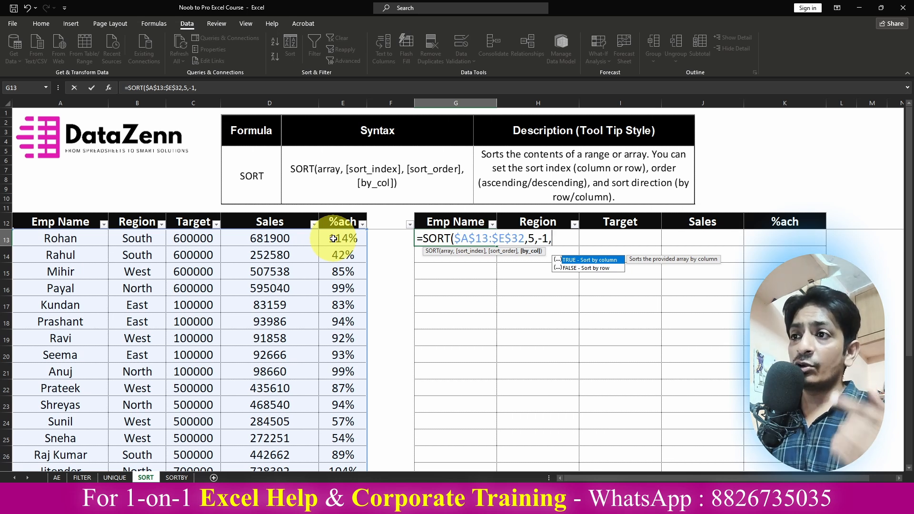
key(Down)
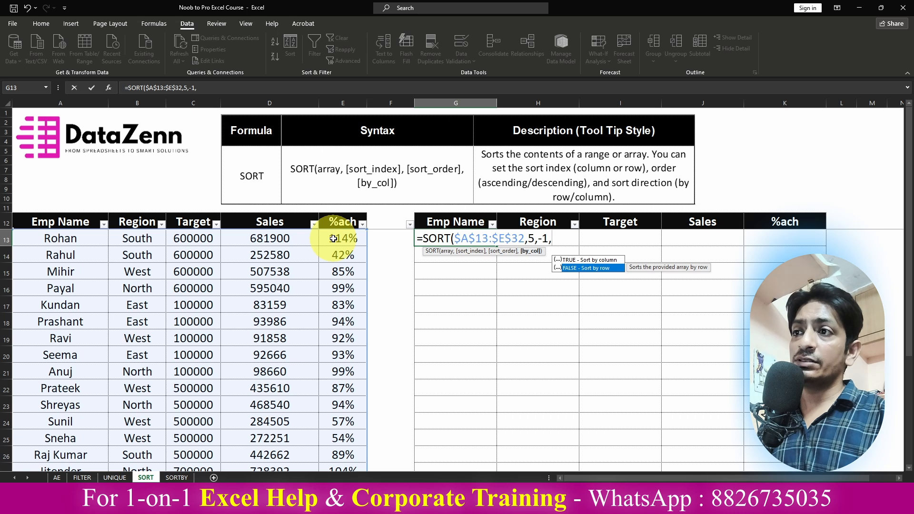
key(Tab)
text())
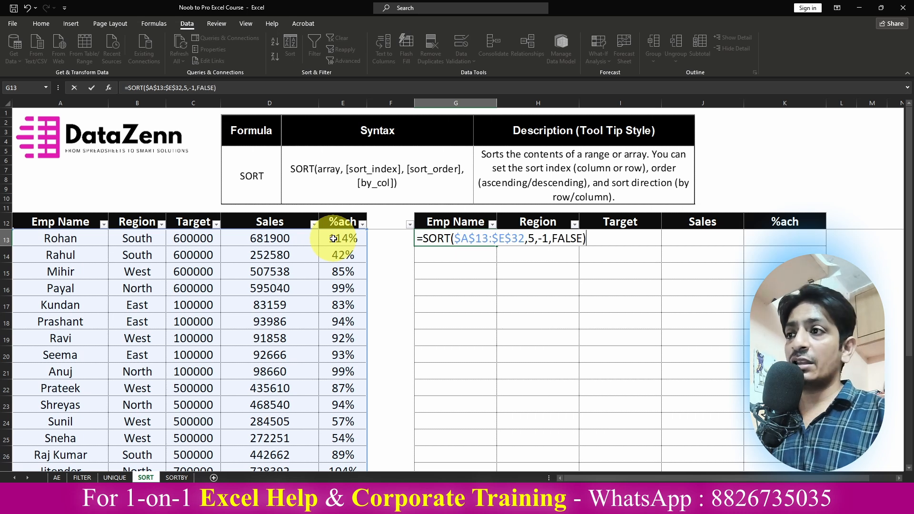
key(Return)
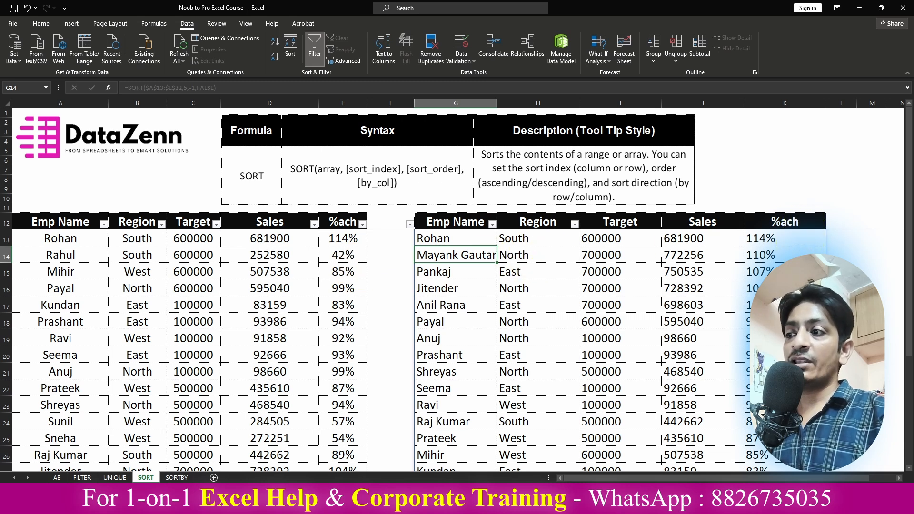
scroll(456, 309, down, 4)
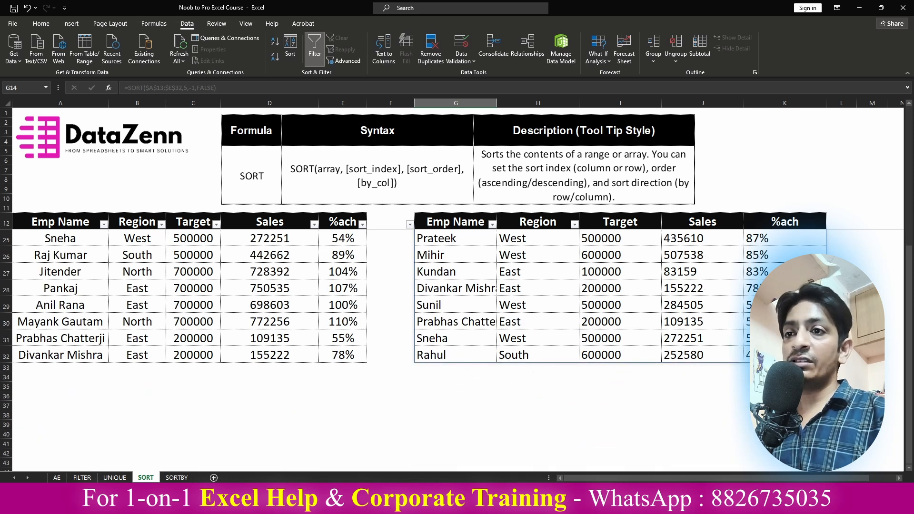
scroll(710, 342, up, 4)
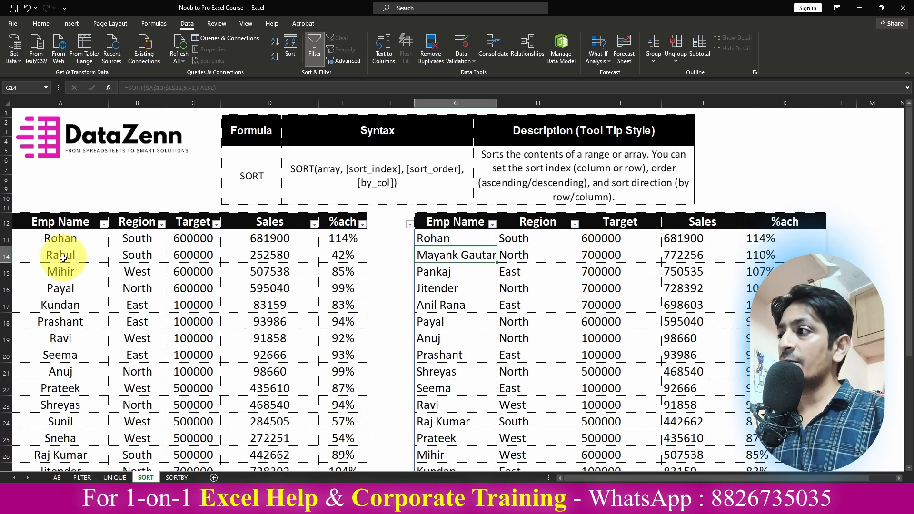
scroll(643, 355, down, 5)
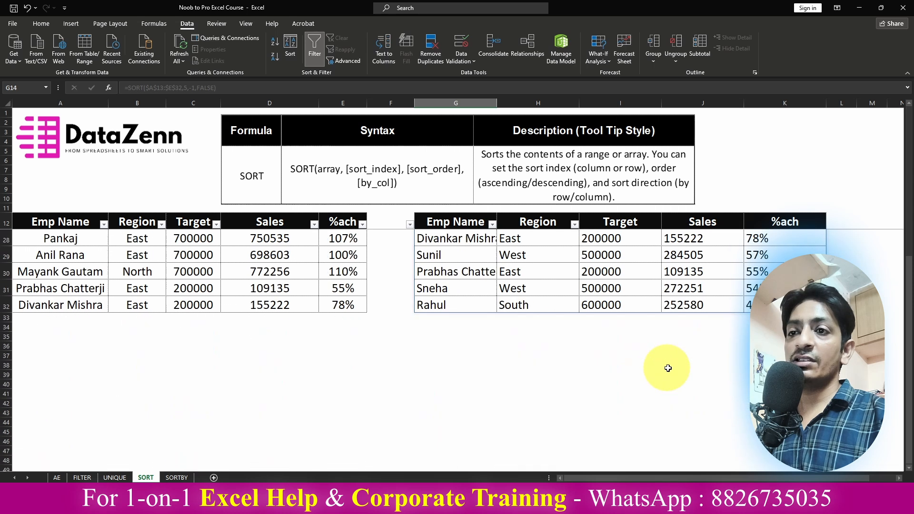
scroll(497, 304, up, 5)
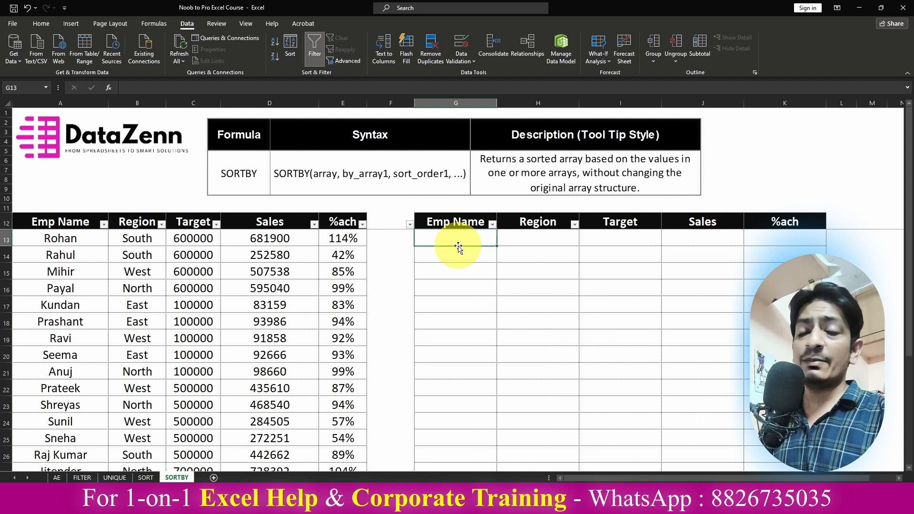
Start a SORTBY formula in G13 of the SORTBY sheet with the absolute range $A$13:$E$32 as its array.
text(=sort)
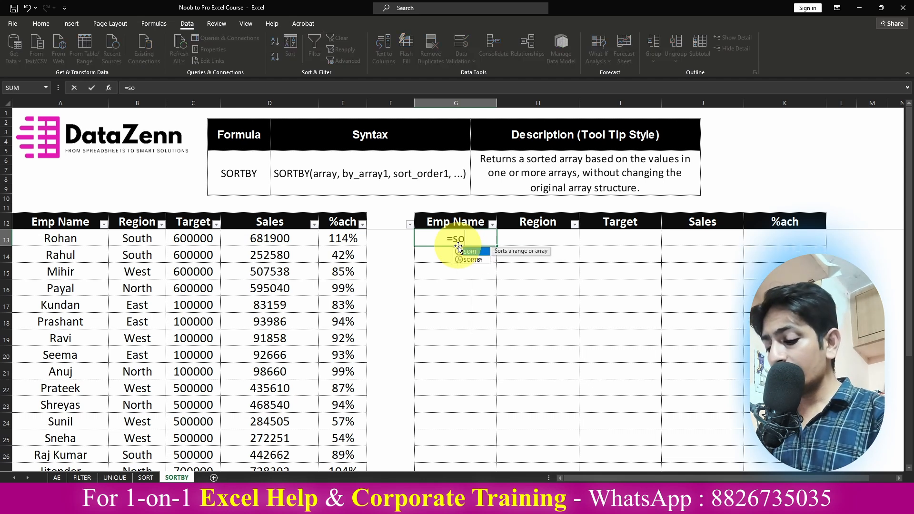
double_click(464, 260)
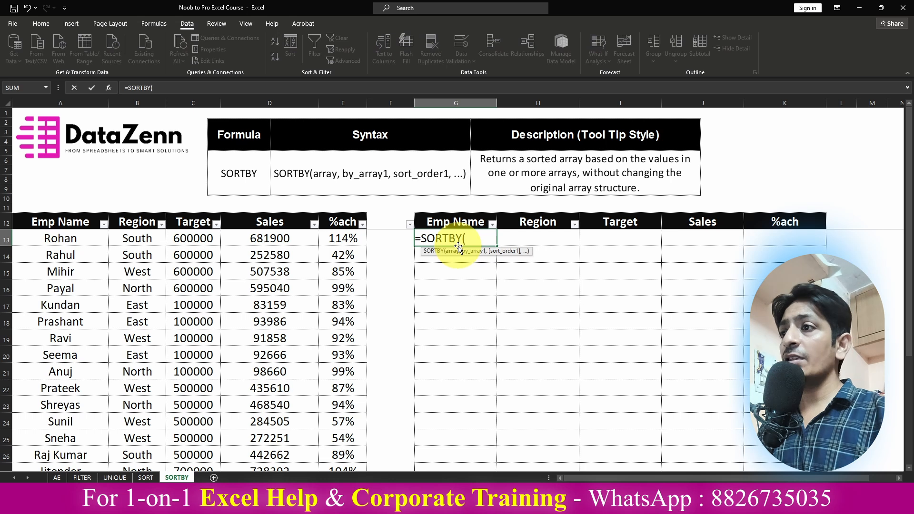
click(79, 242)
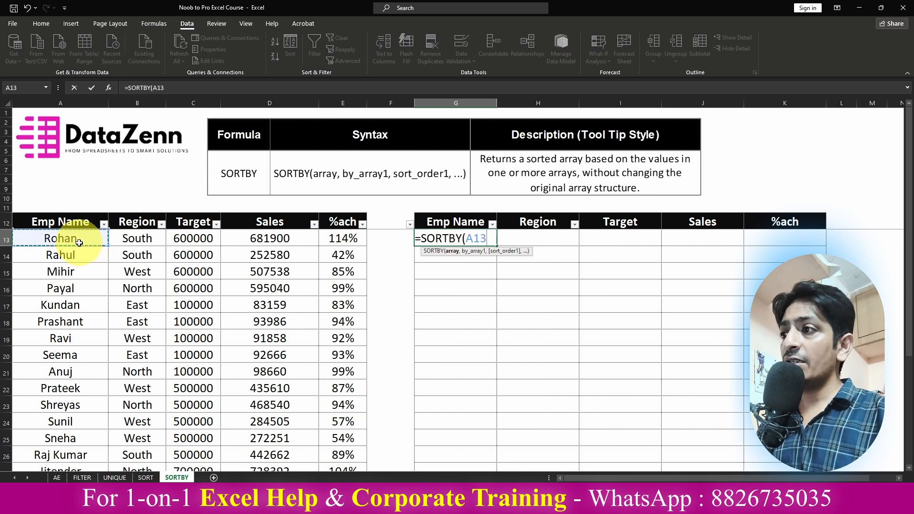
key(ctrl+shift+Right)
key(ctrl+shift+Down)
key(F4)
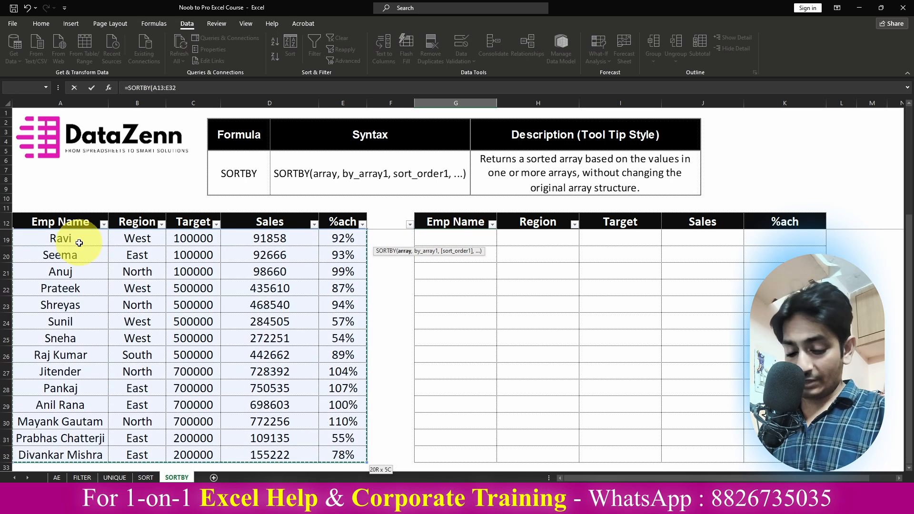
text(,)
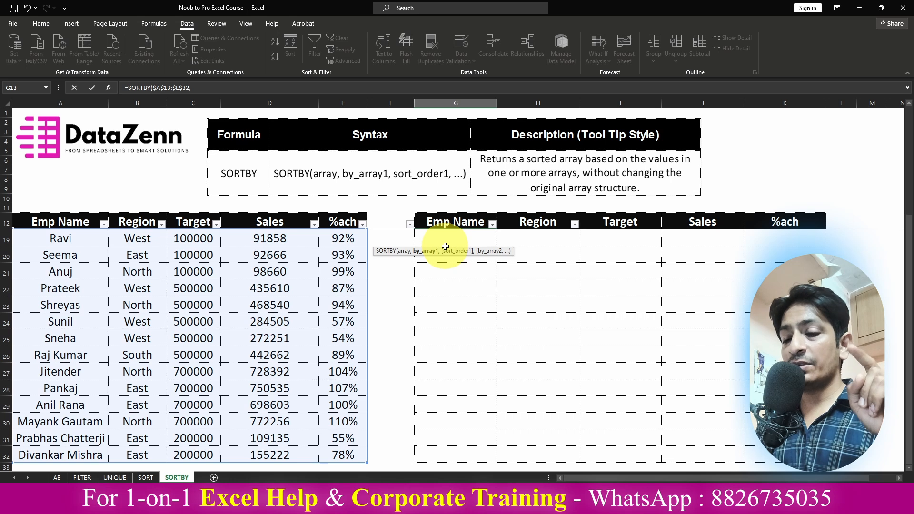
Set the SORTBY formula's first sort key to the %ach column, $E$13:$E$32, in descending order (-1).
scroll(445, 246, up, 2)
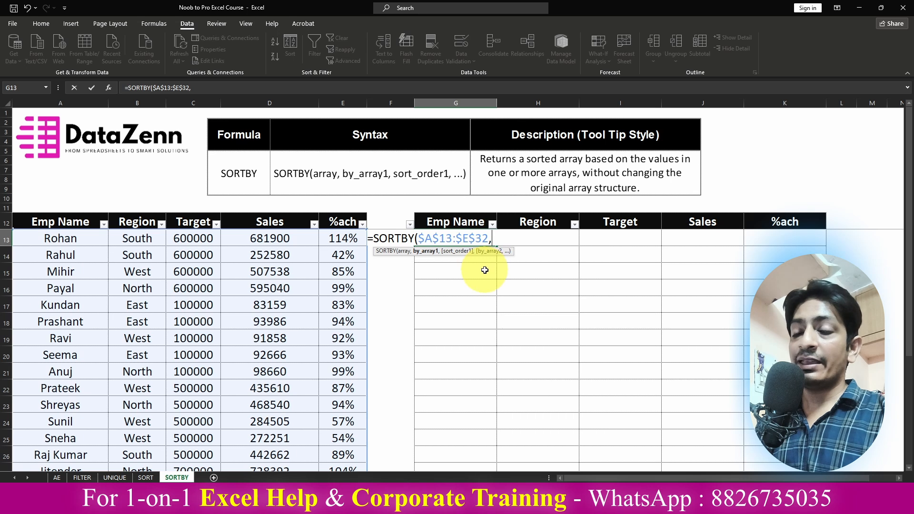
click(346, 238)
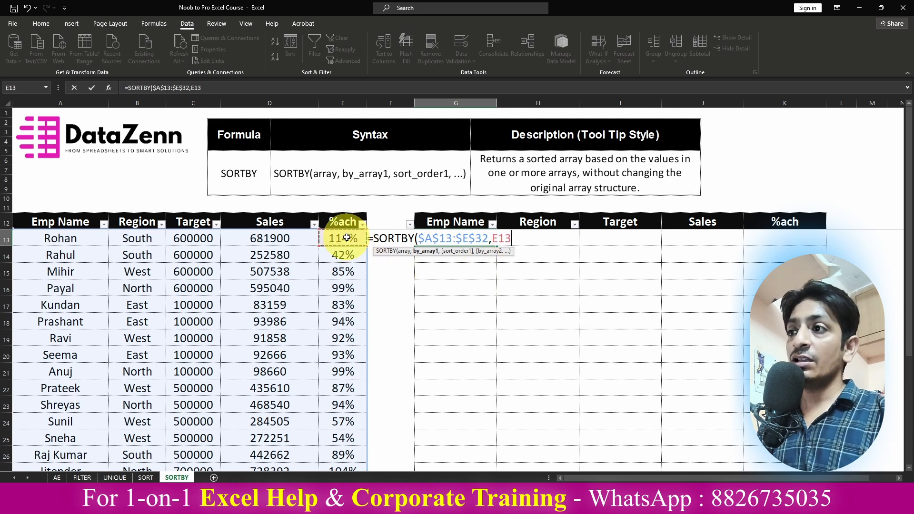
key(ctrl+shift+Down)
key(F4)
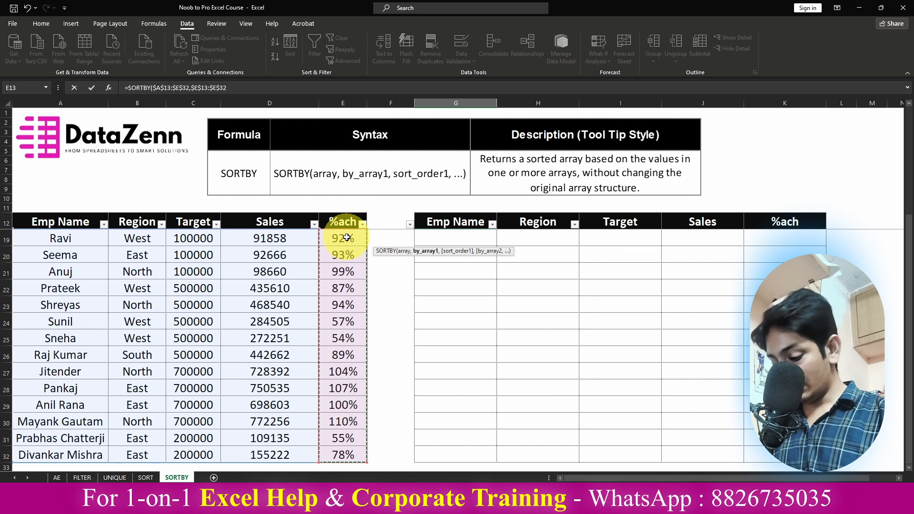
text(,)
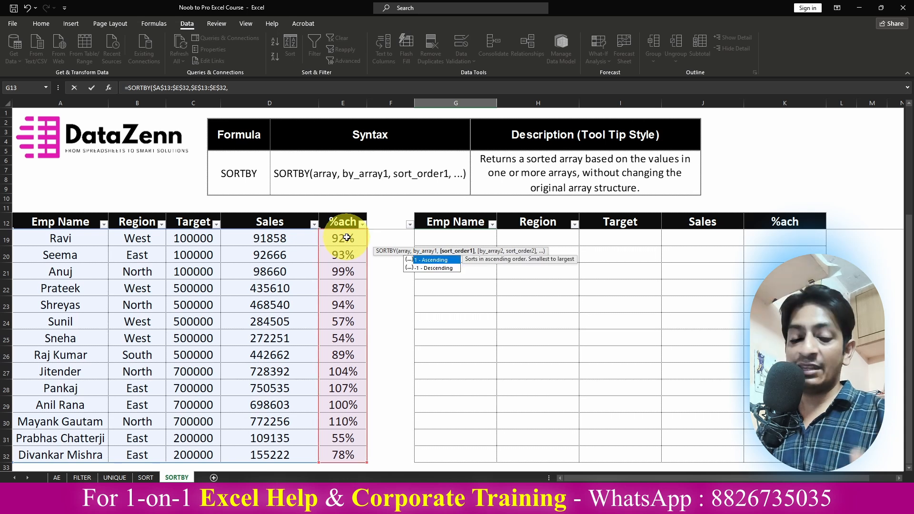
text(-1)
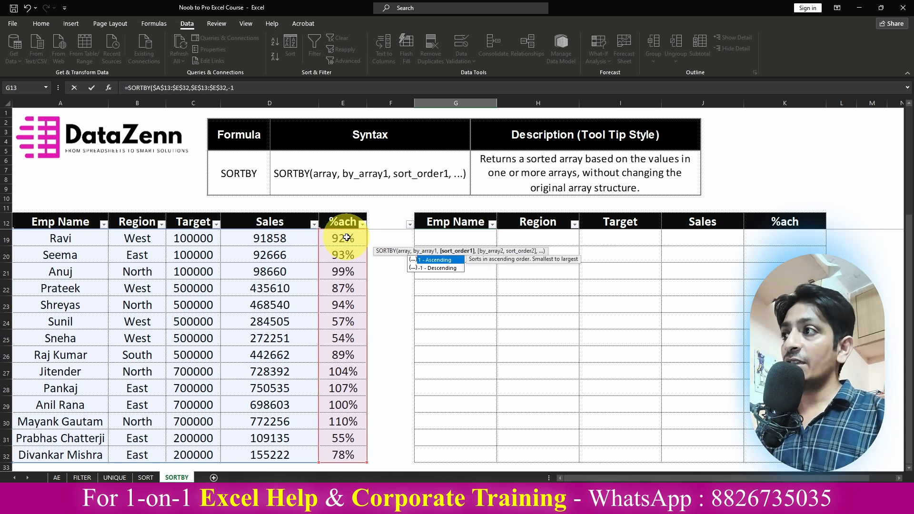
text(,)
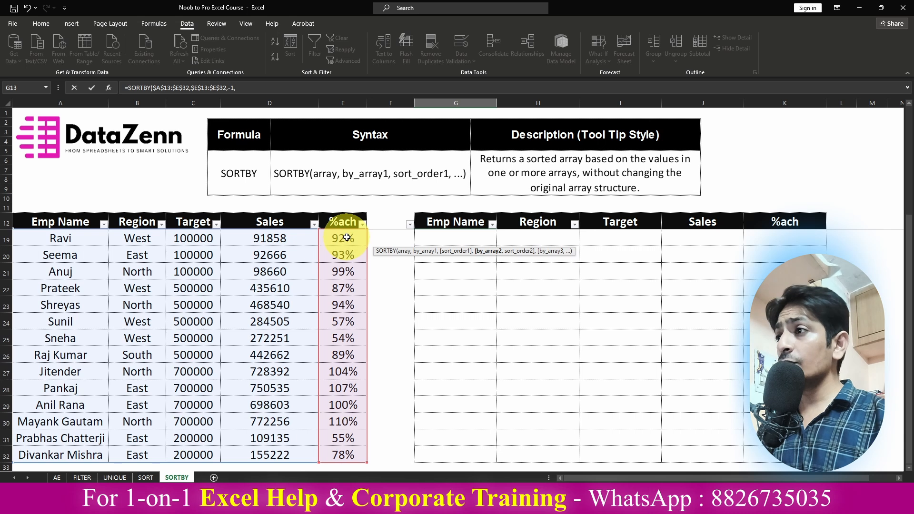
Add the Target column, $C$13:$C$32, as the second sort key in descending order (-1) and enter the SORTBY formula.
scroll(346, 237, up, 2)
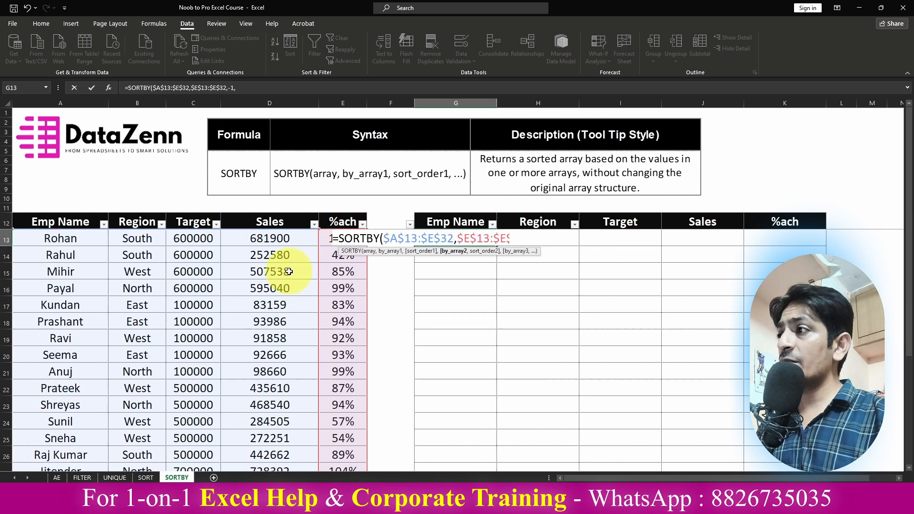
click(98, 240)
key(ctrl+shift+Down)
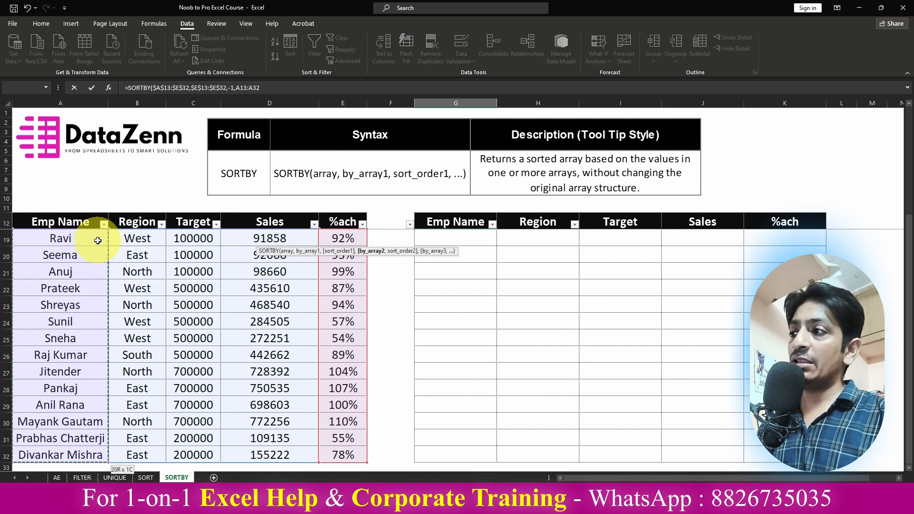
key(Right)
key(Right)
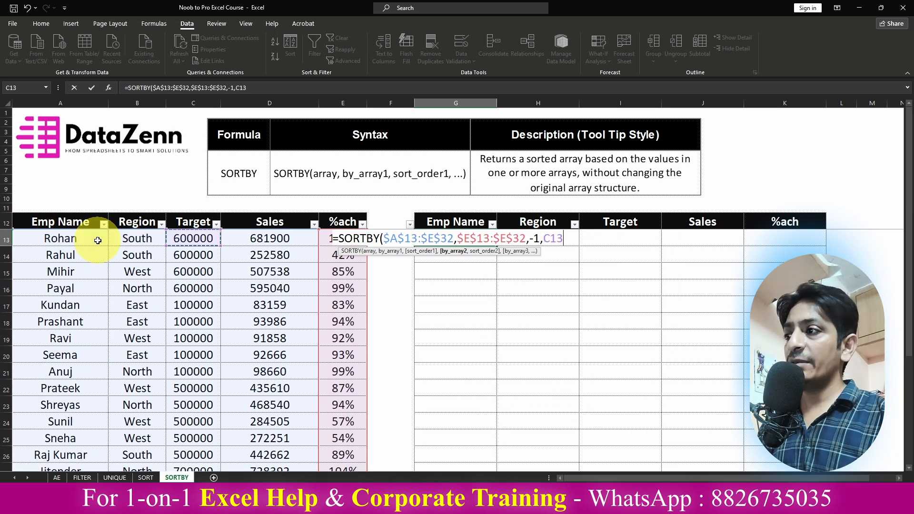
key(ctrl+shift+Down)
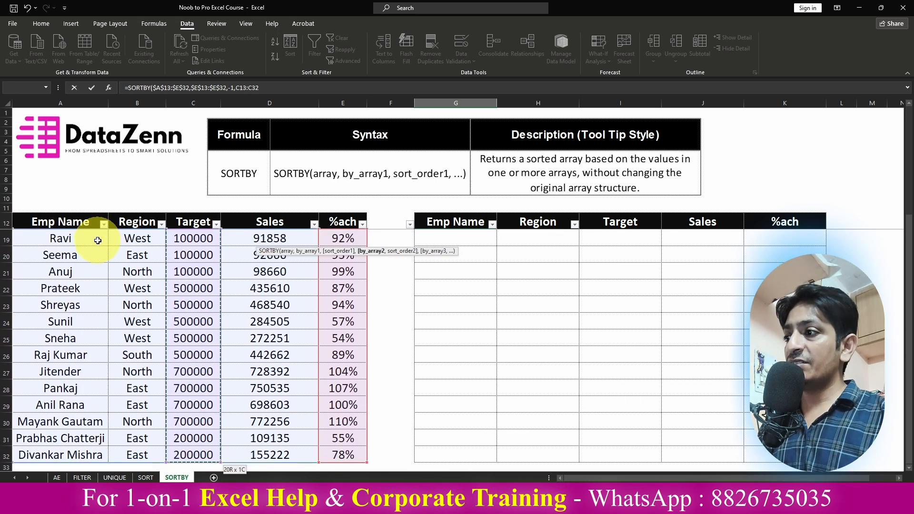
key(F4)
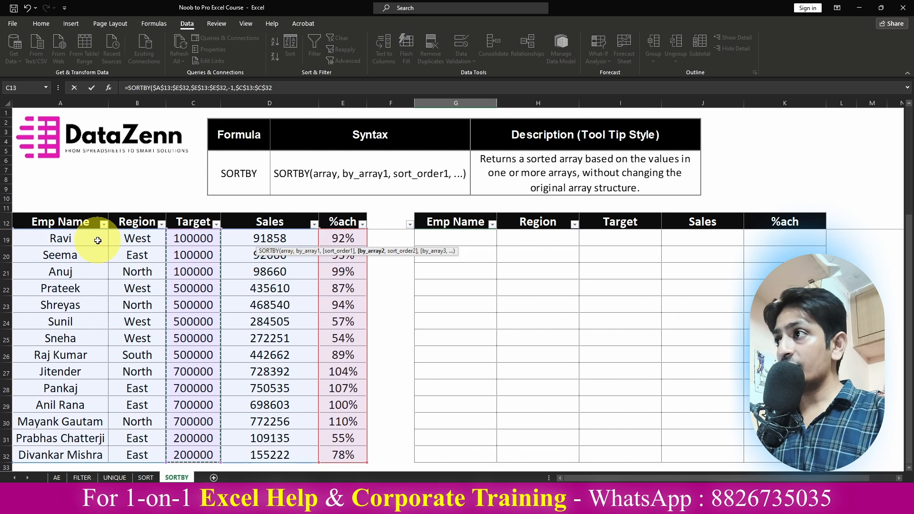
text(,)
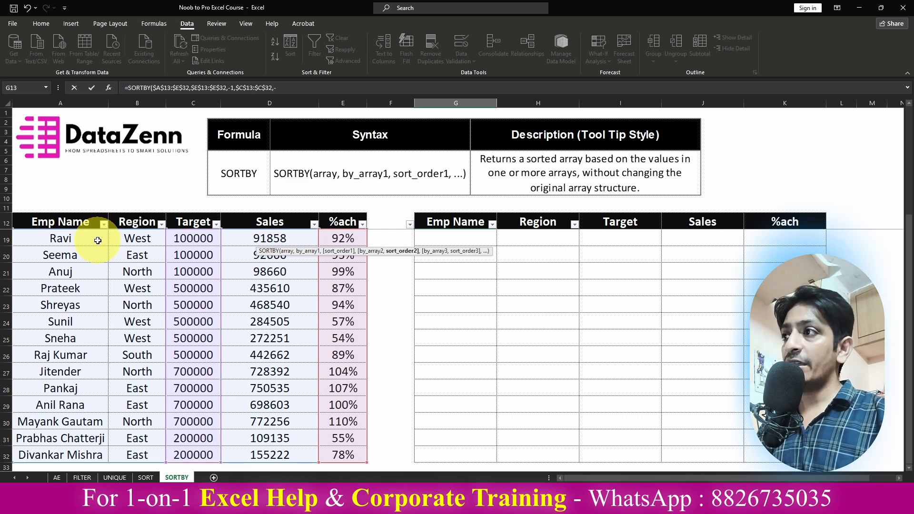
text(-1))
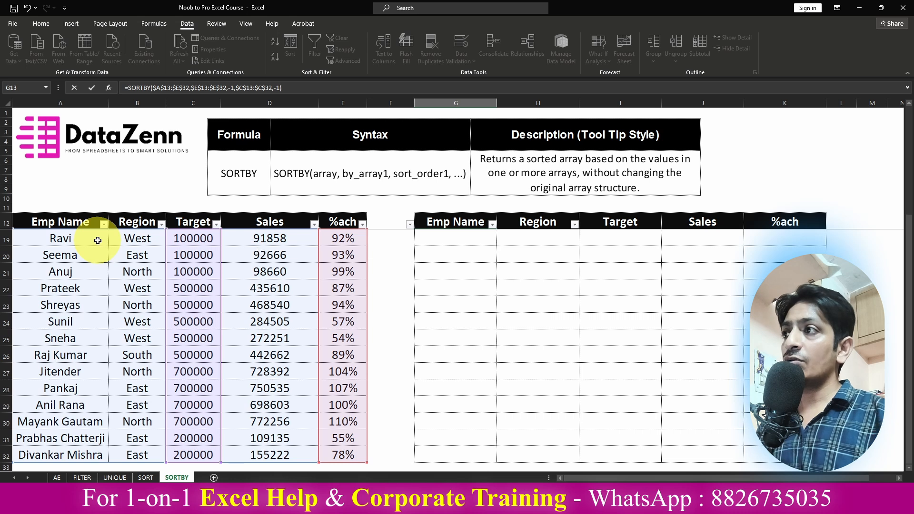
key(Return)
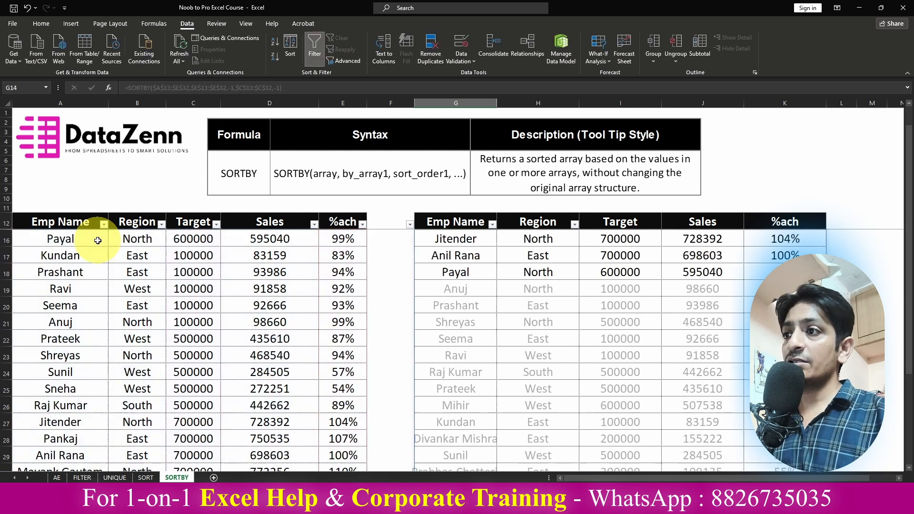